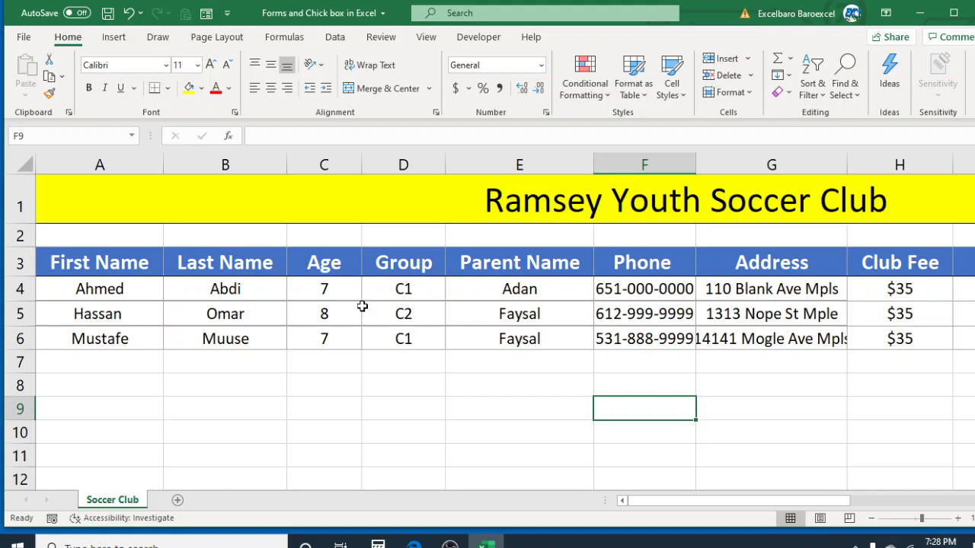
Inspect row 5's parent name and phone number, scrolling across the roster columns
left_click(480, 313)
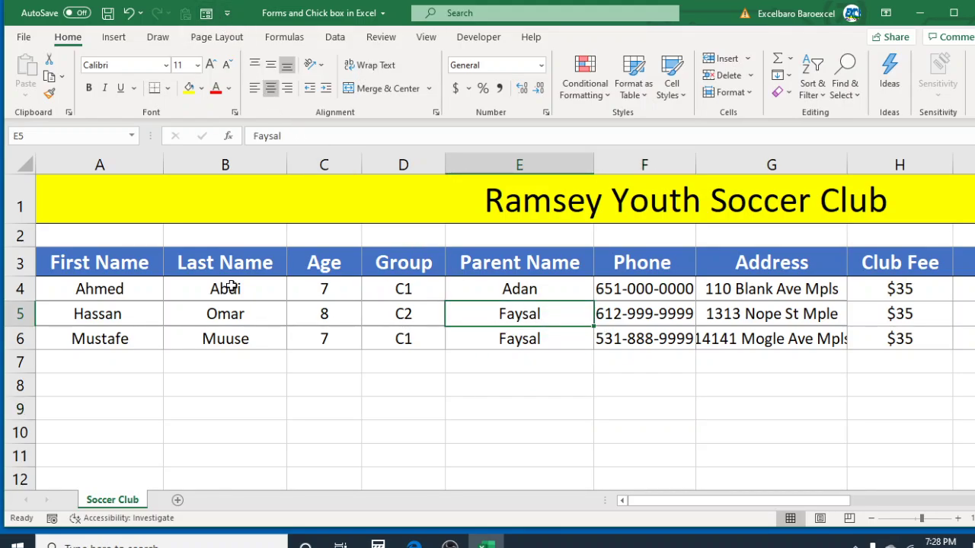
left_click(650, 305)
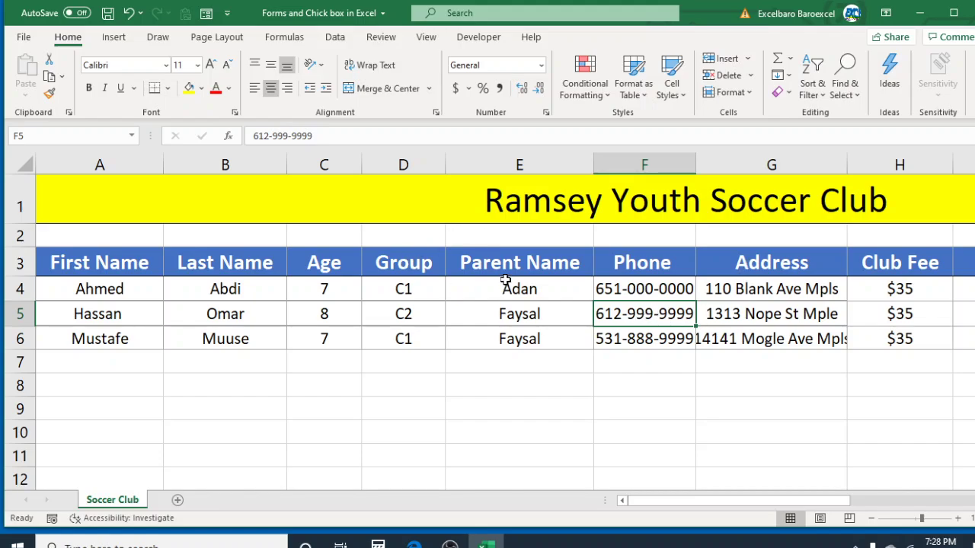
scroll(503, 327, "right", 2)
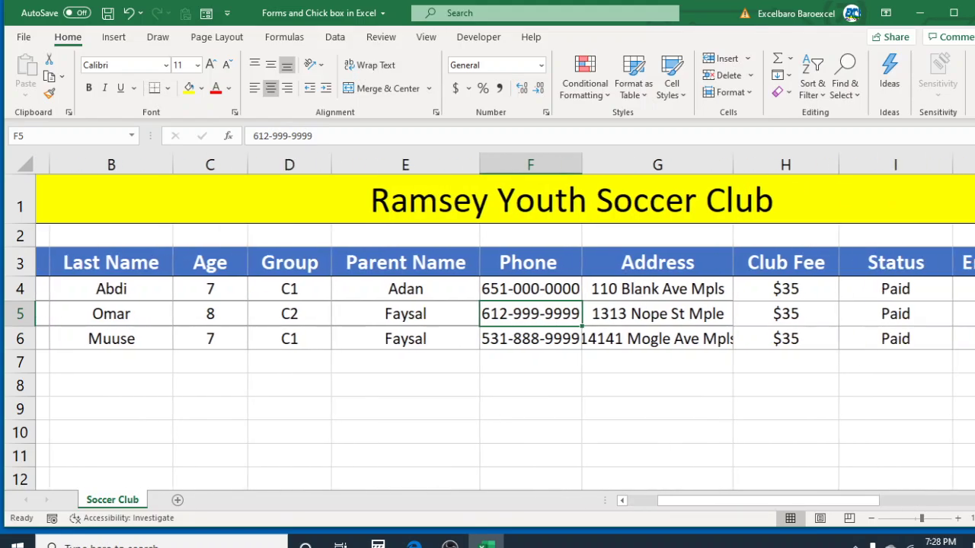
scroll(487, 327, "right", 1)
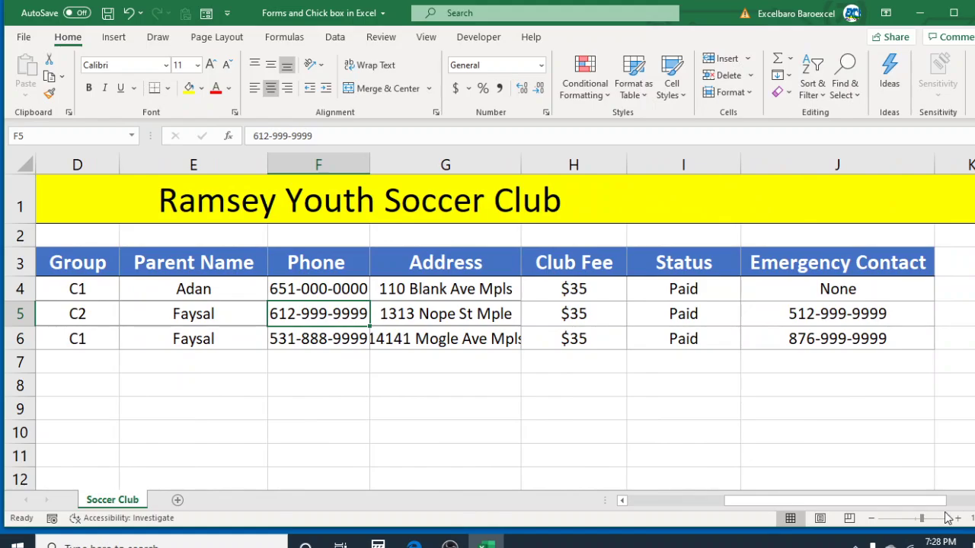
scroll(926, 505, "left", 3)
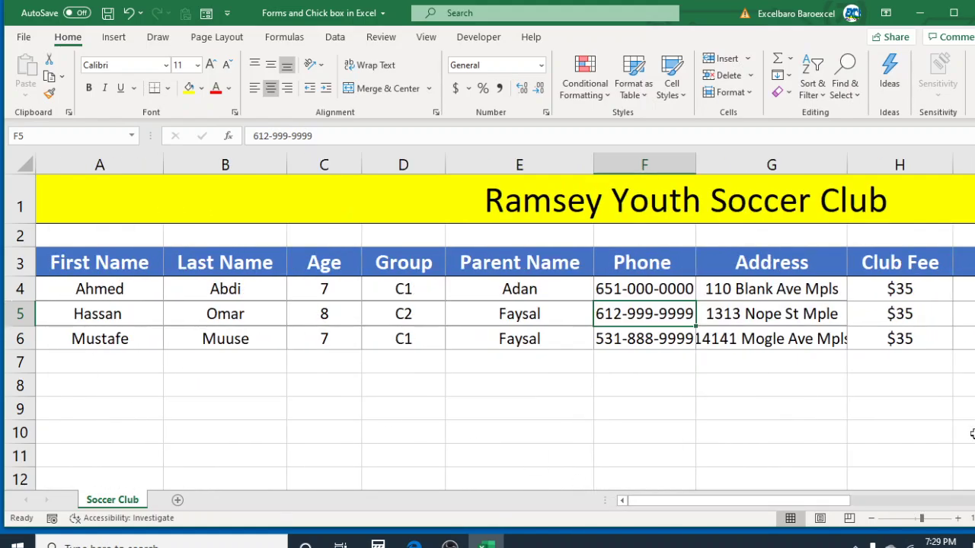
scroll(790, 349, "right", 5)
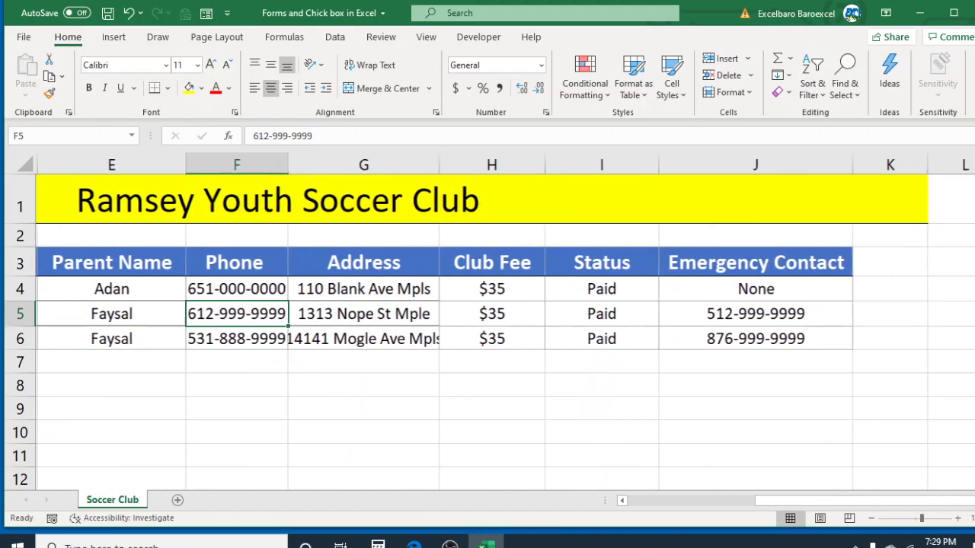
Check the empty cells beside Emergency Contact in row 3, from L3 to N3
left_click(739, 272)
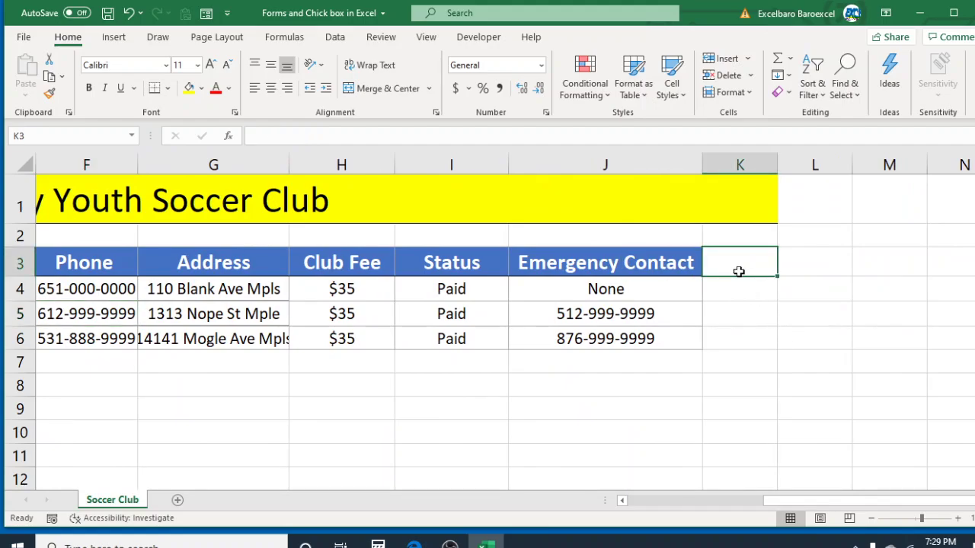
left_click(812, 268)
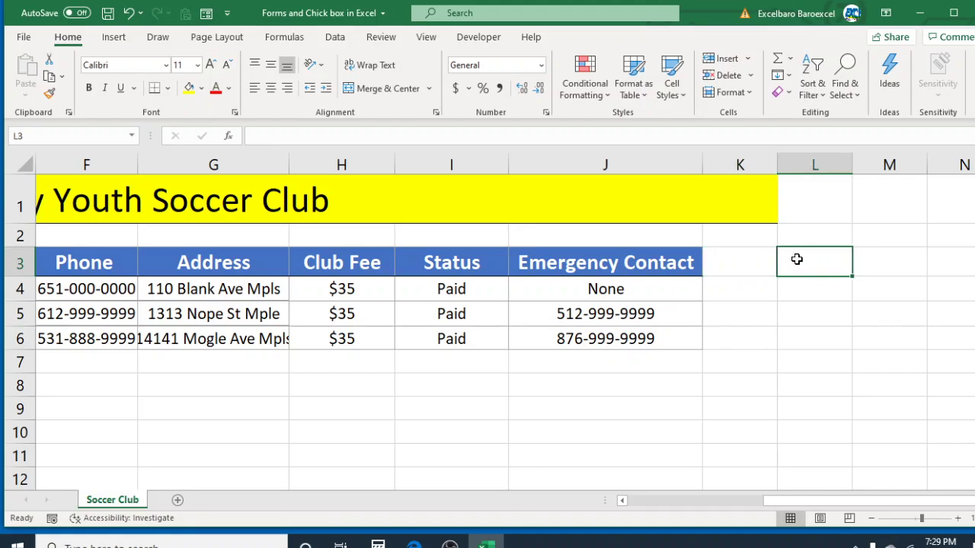
left_click(856, 265)
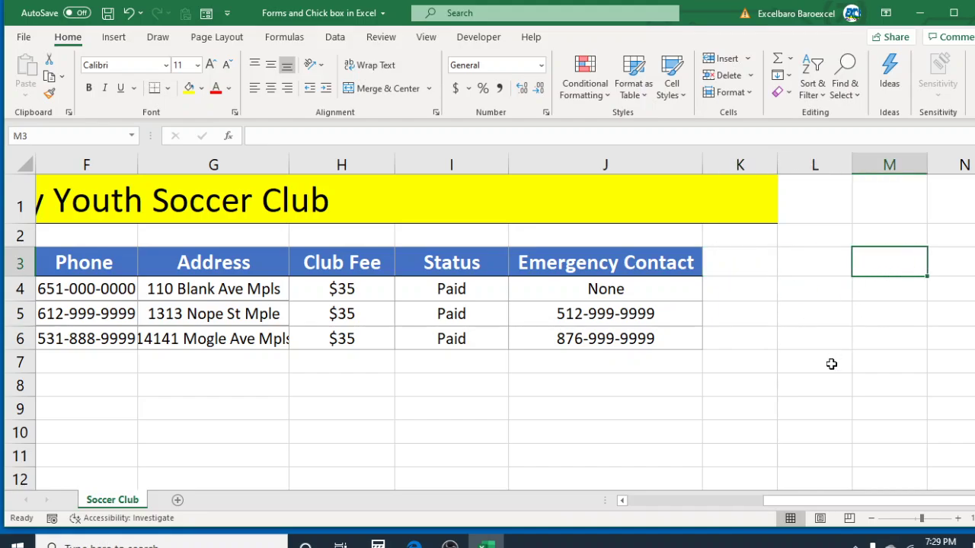
left_click(972, 266)
left_click_drag(836, 503, 581, 483)
Check the cells below the data and follow row 4 to the data's end
left_click(185, 356)
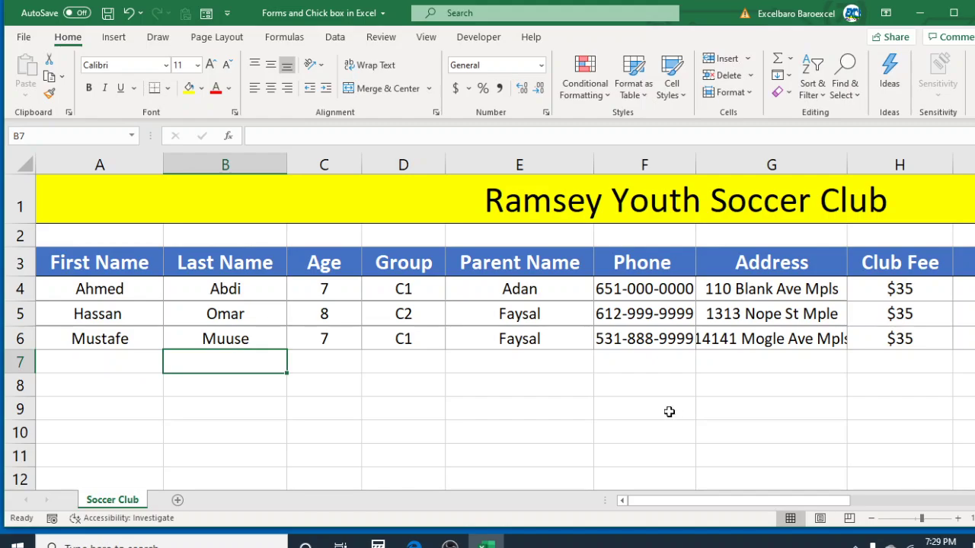
left_click(406, 279)
key("Right")
key("Right")
key("Right")
key("Right")
key("Right")
key("Right")
key("Right")
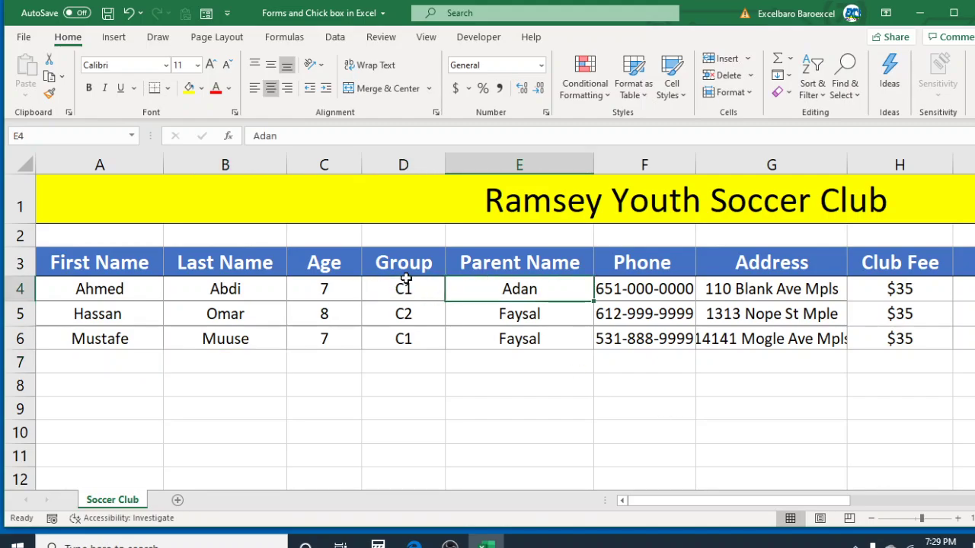
left_click_drag(838, 503, 710, 502)
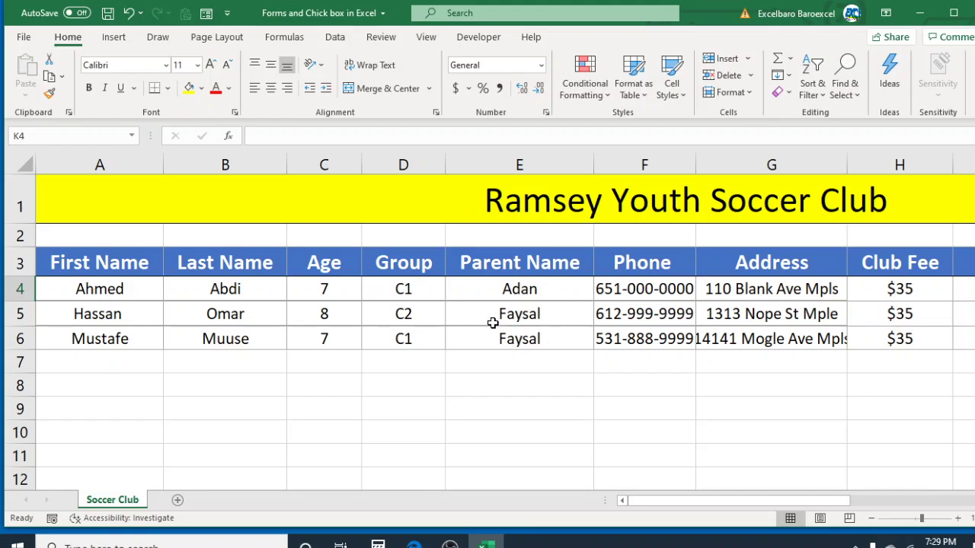
left_click(489, 357)
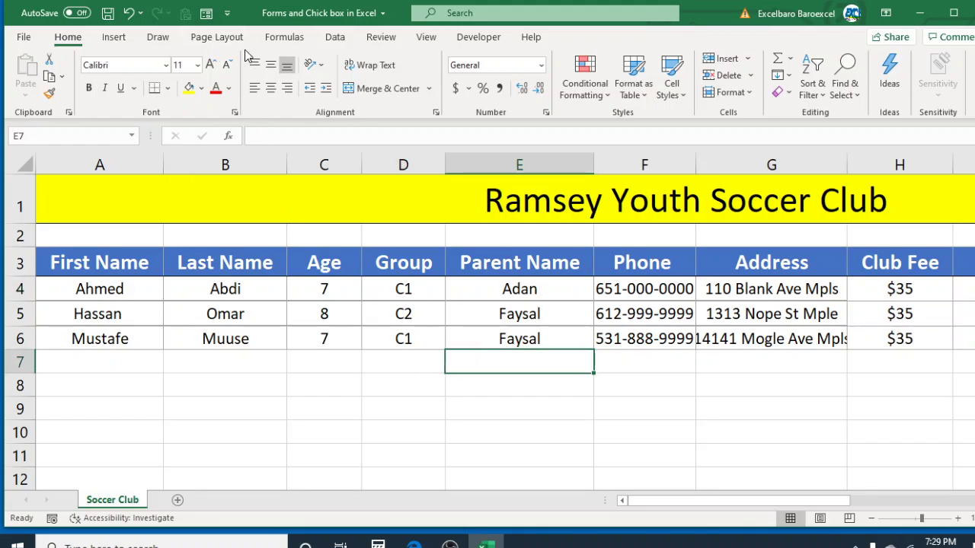
Add the Form… command from All Commands to the Quick Access Toolbar
left_click(226, 14)
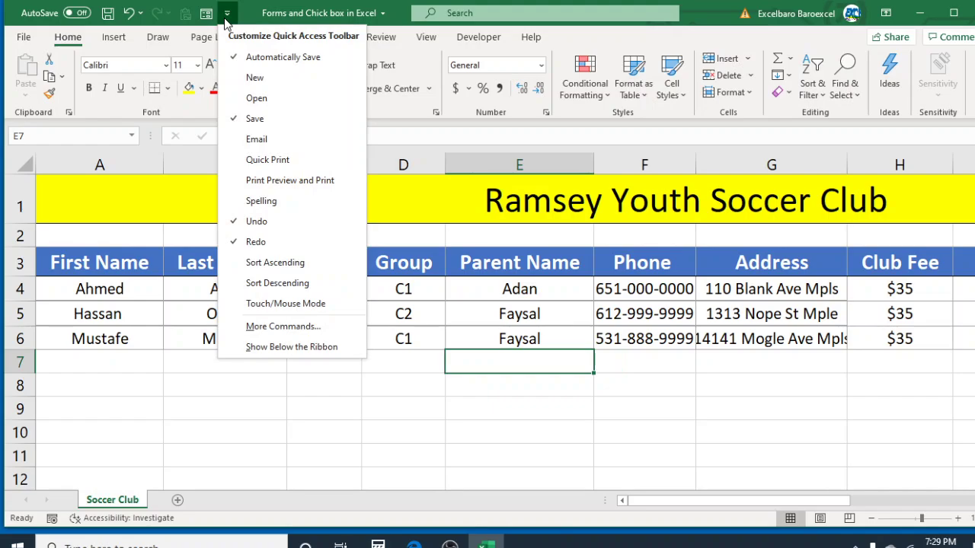
left_click(302, 327)
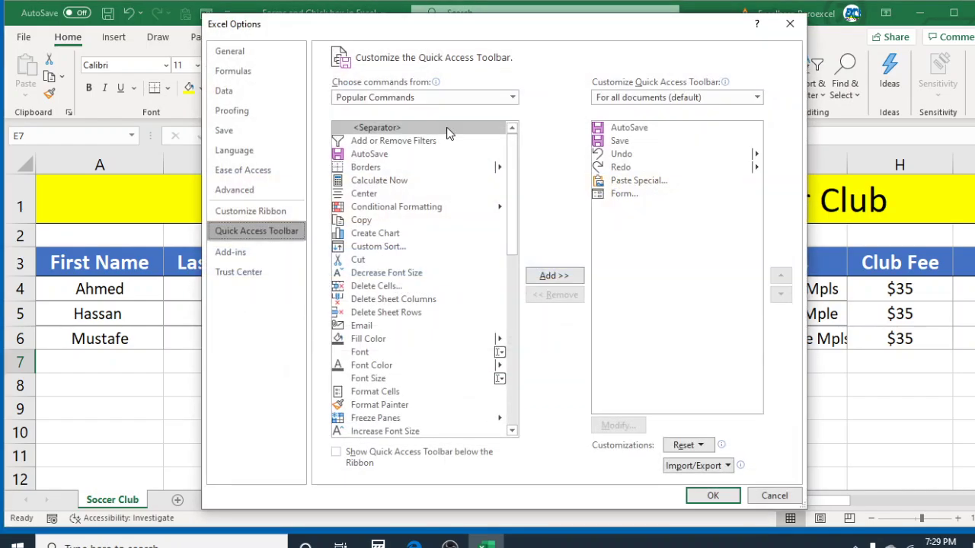
left_click(509, 99)
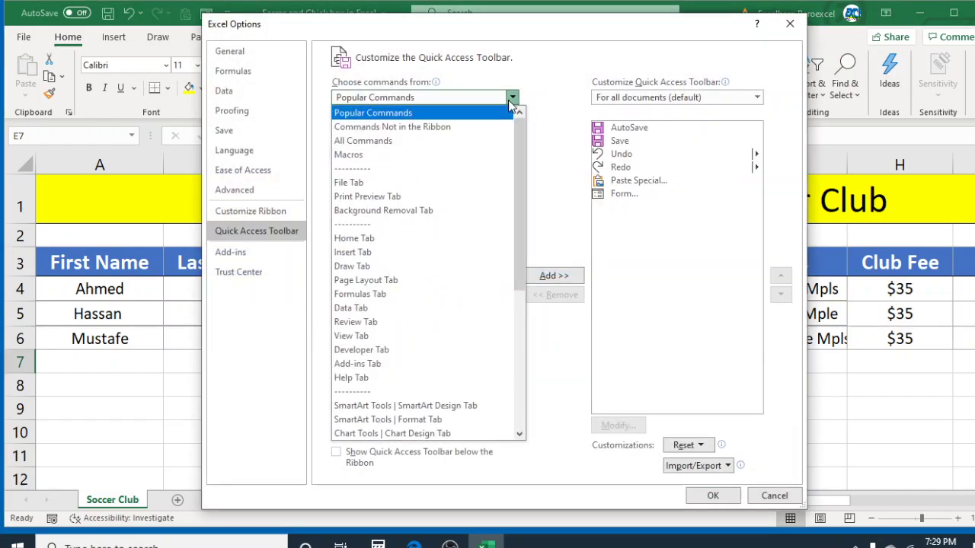
left_click(375, 147)
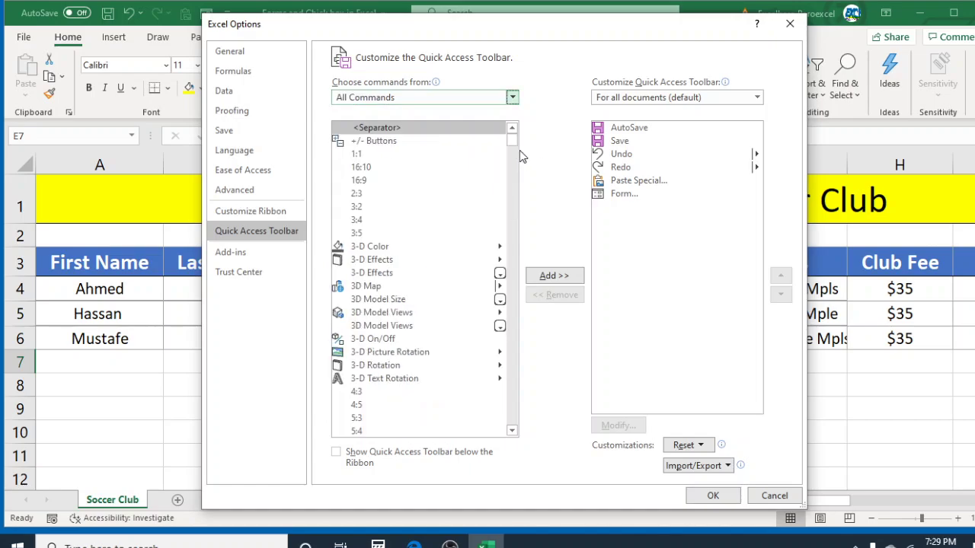
left_click_drag(514, 145, 510, 242)
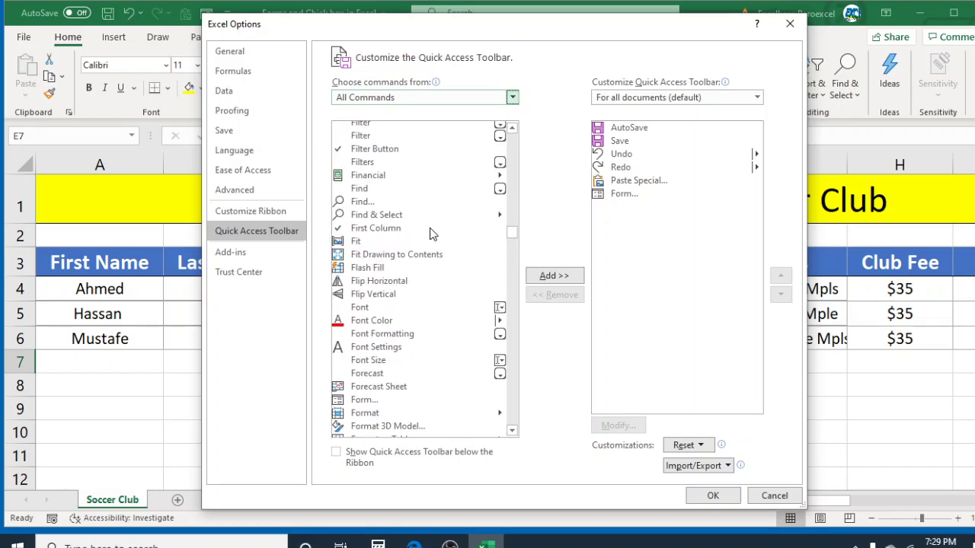
scroll(429, 233, "down", 1)
scroll(430, 233, "down", 1)
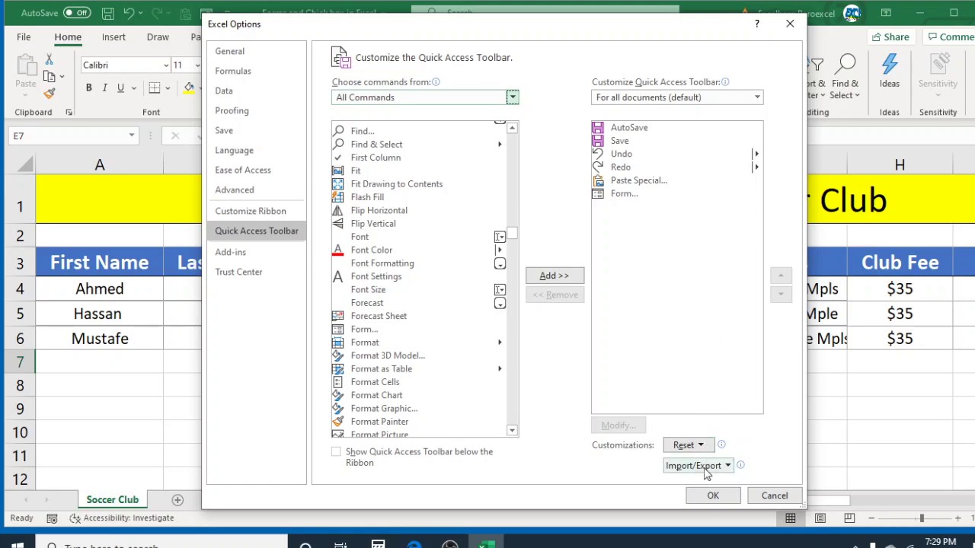
left_click(713, 496)
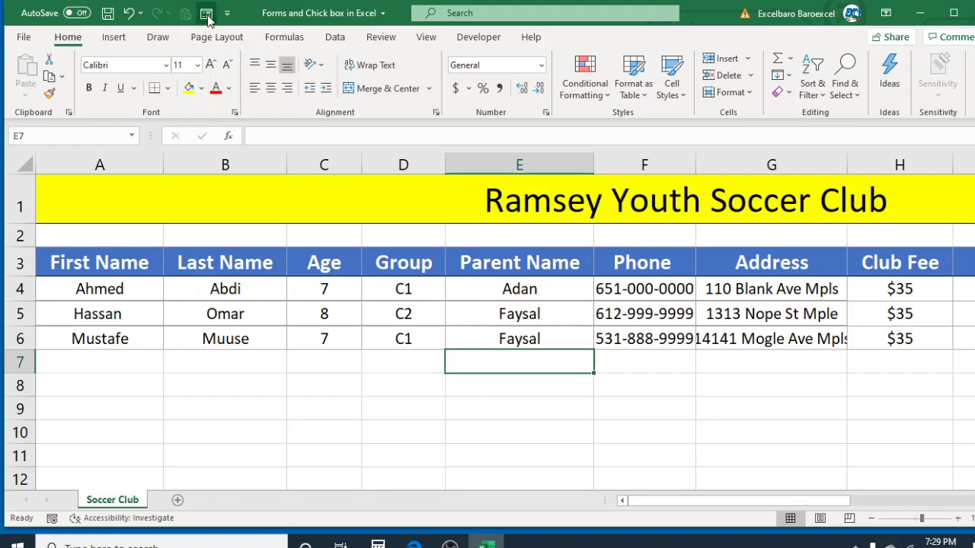
Convert the club data A3:J6 into a table with headers using Ctrl+T
left_click(343, 291)
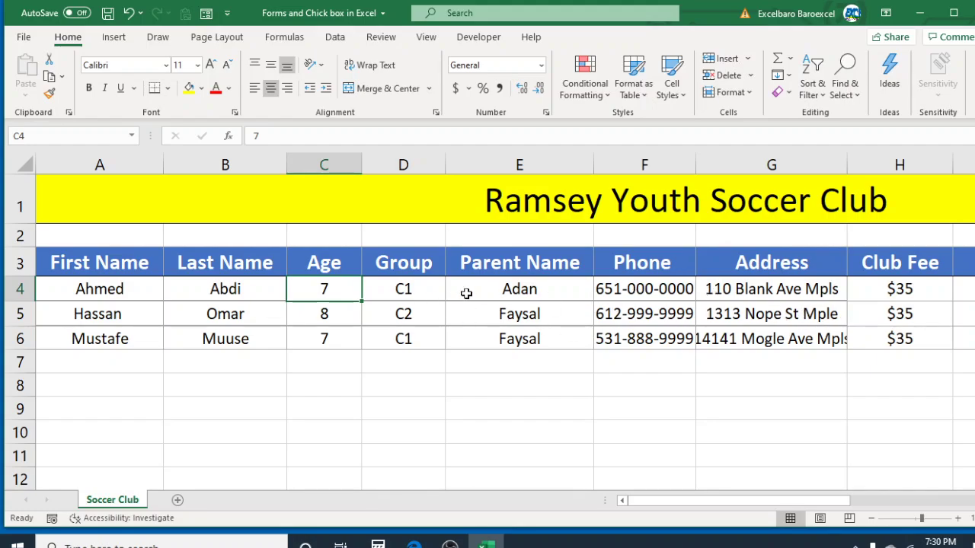
left_click(512, 303)
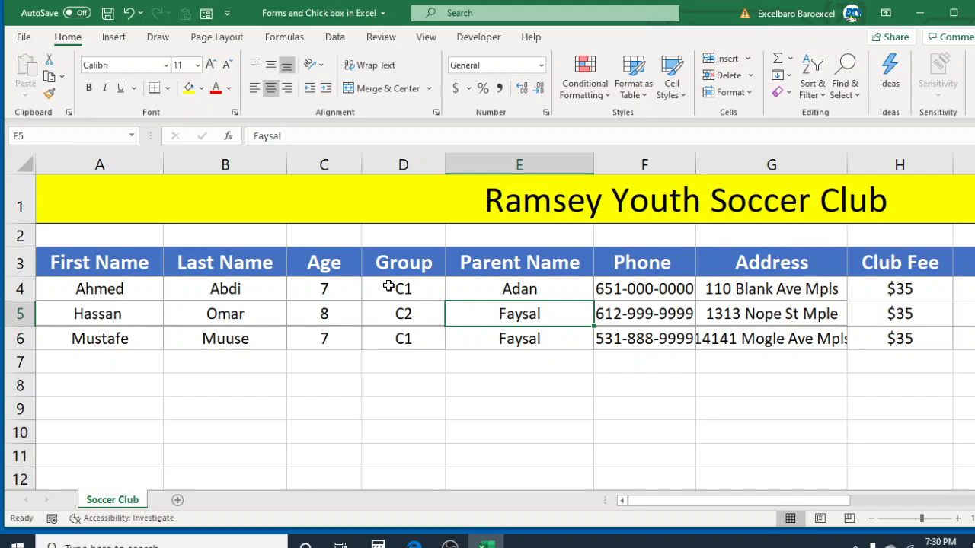
key("ctrl+a")
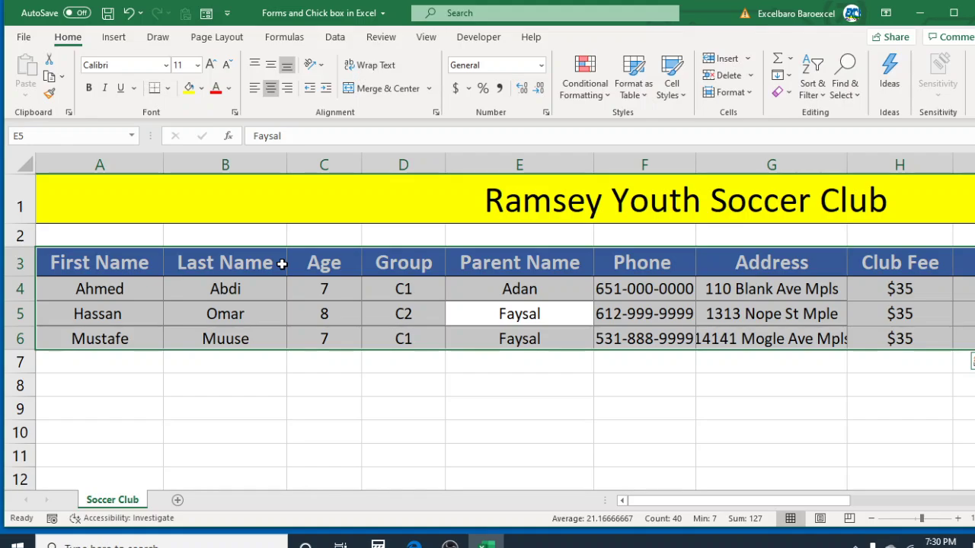
key("ctrl+t")
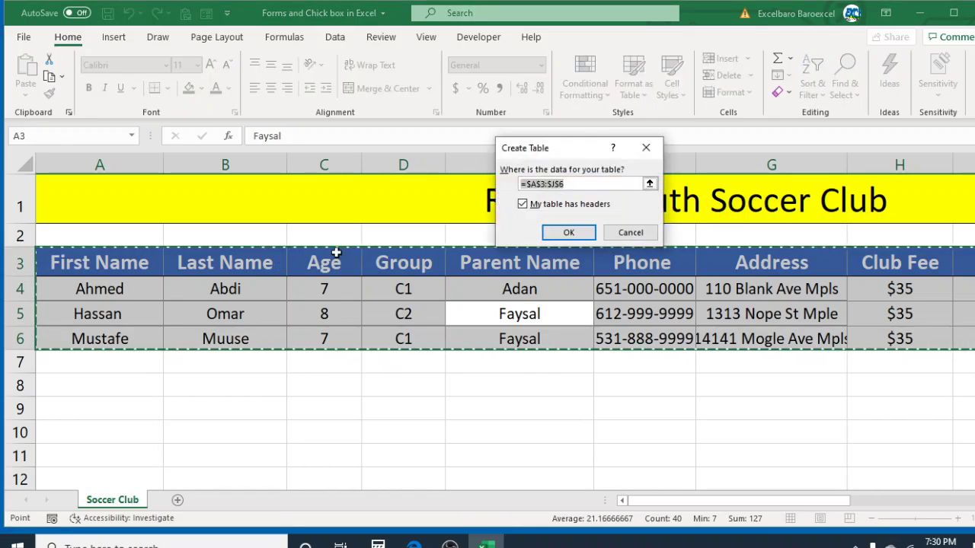
left_click(570, 233)
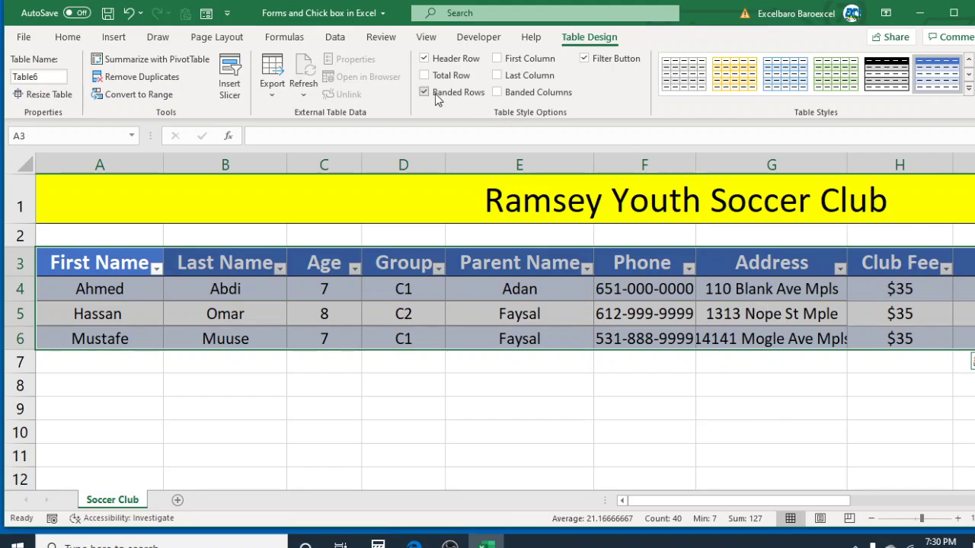
Turn off Banded Rows and Filter Button for the new table
left_click(425, 92)
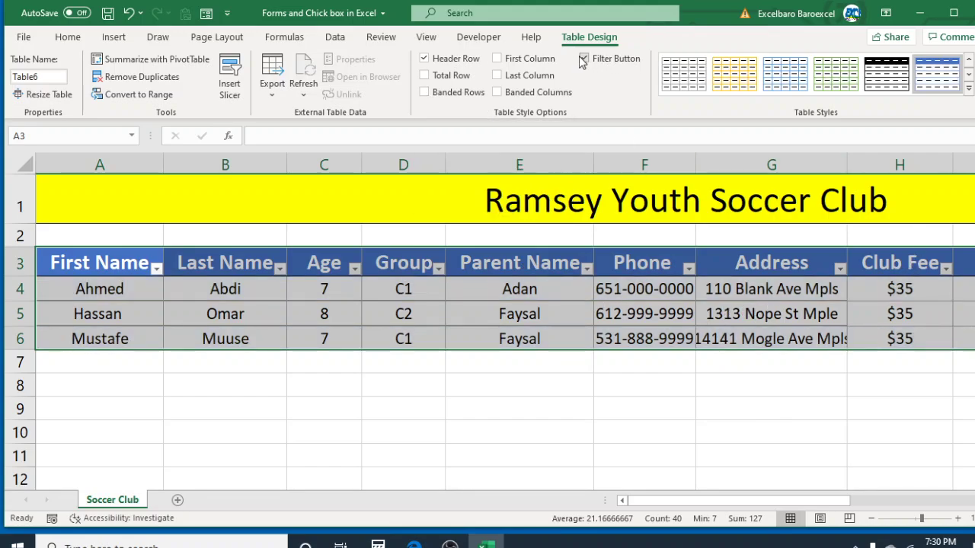
left_click(584, 59)
left_click(747, 386)
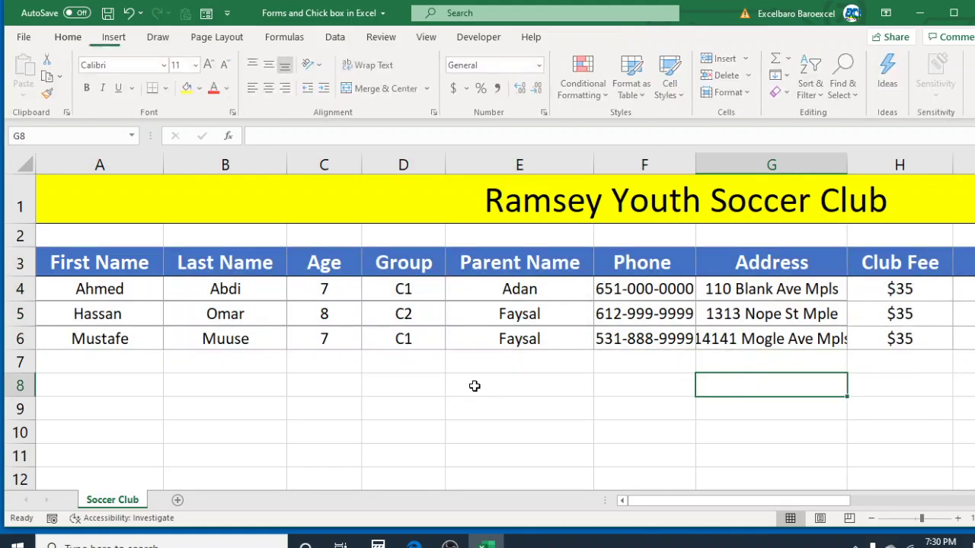
left_click(609, 339)
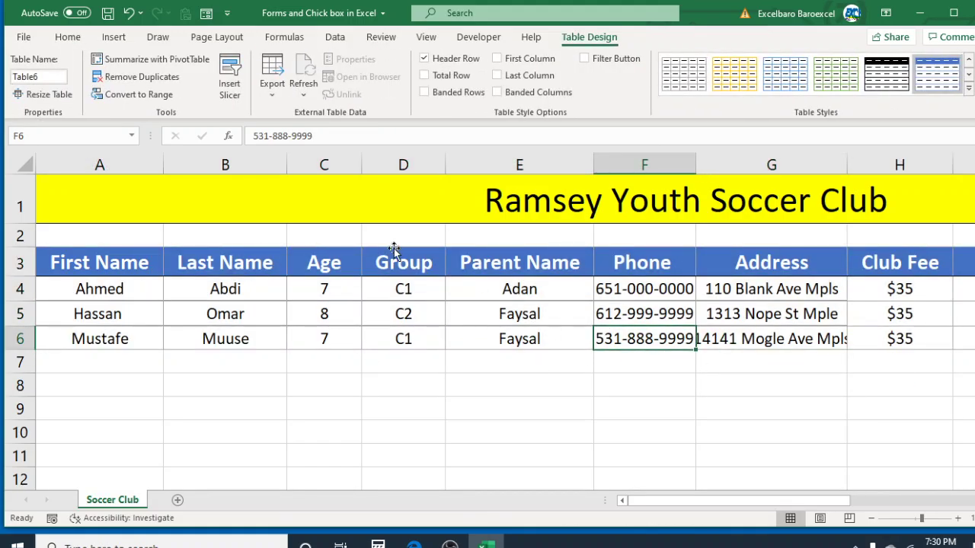
left_click(70, 38)
left_click(540, 312)
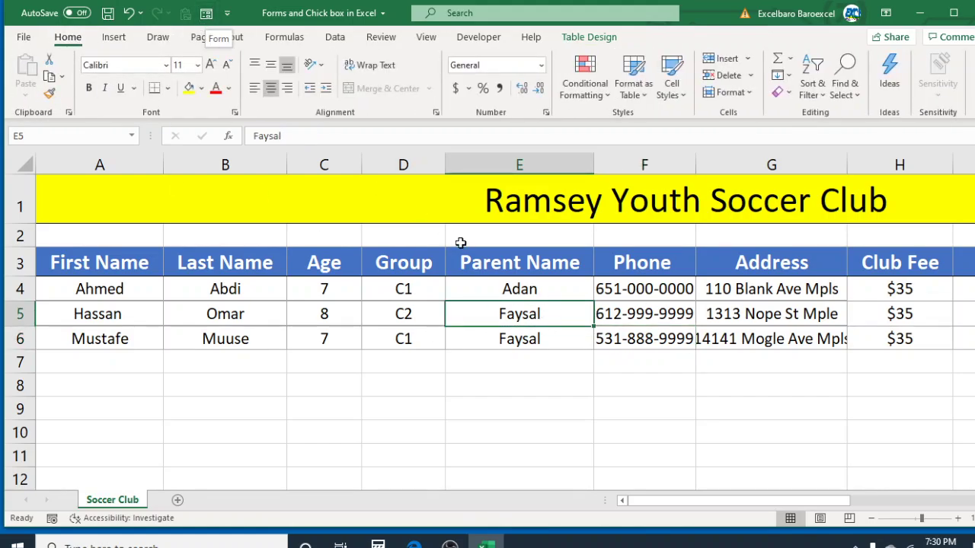
left_click(658, 318)
left_click(683, 418)
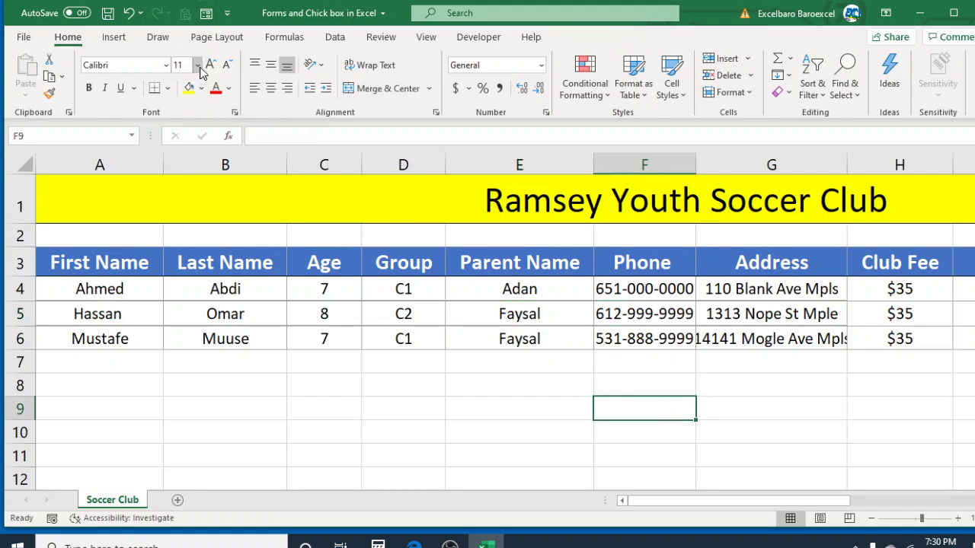
left_click(206, 14)
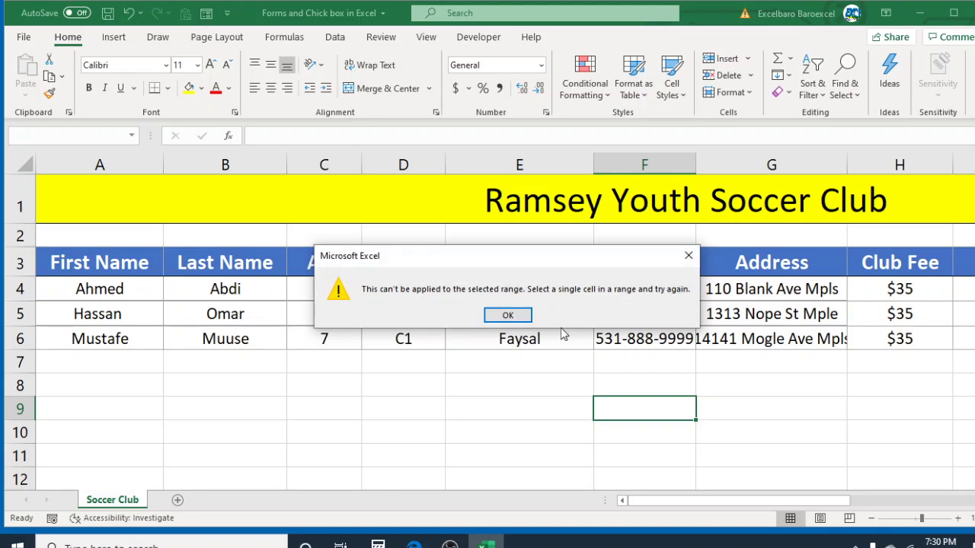
Dismiss the single-cell warning and open the Soccer Club Form from cell E5 at record 1 of 3
left_click(504, 315)
left_click(457, 313)
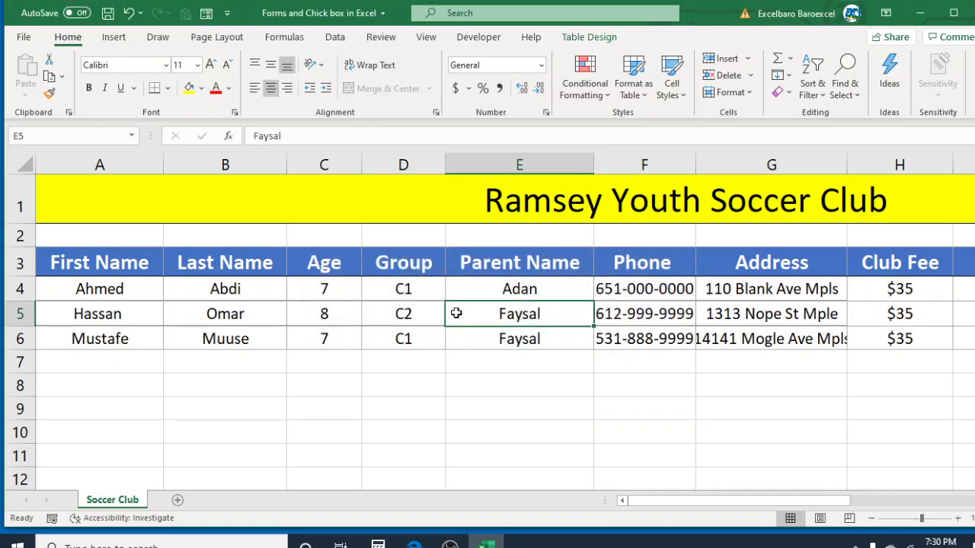
left_click(205, 14)
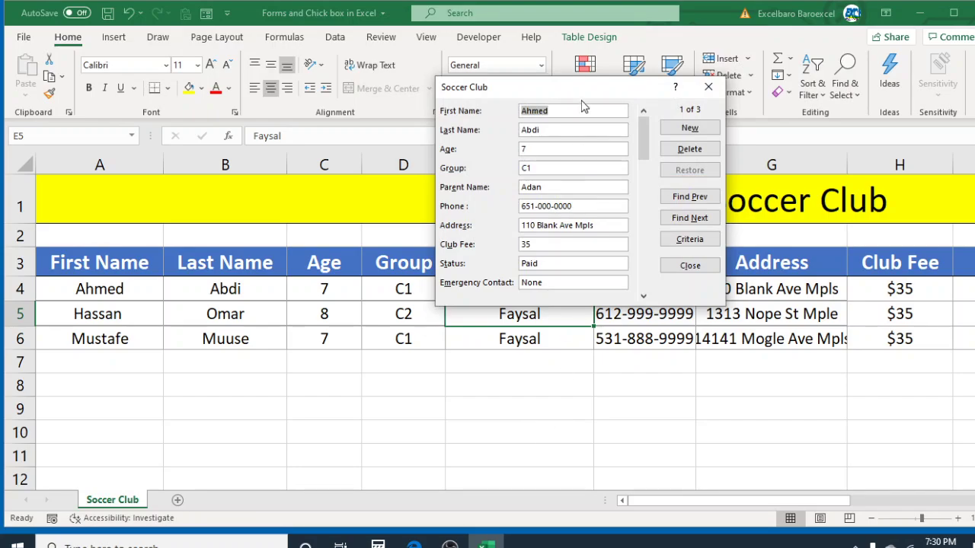
left_click_drag(579, 95, 513, 116)
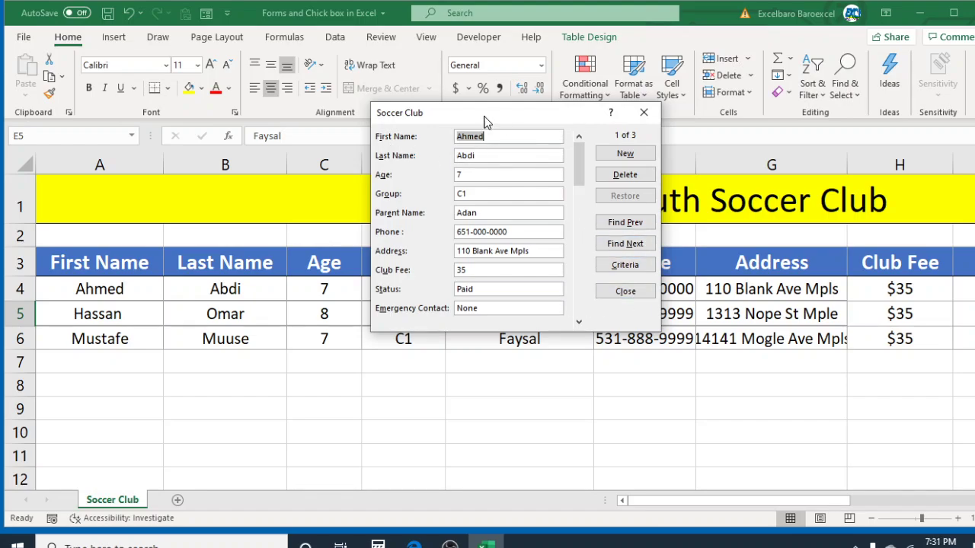
Start a new record and enter the player's first name, age 8, group C2, and parent's name
left_click(627, 155)
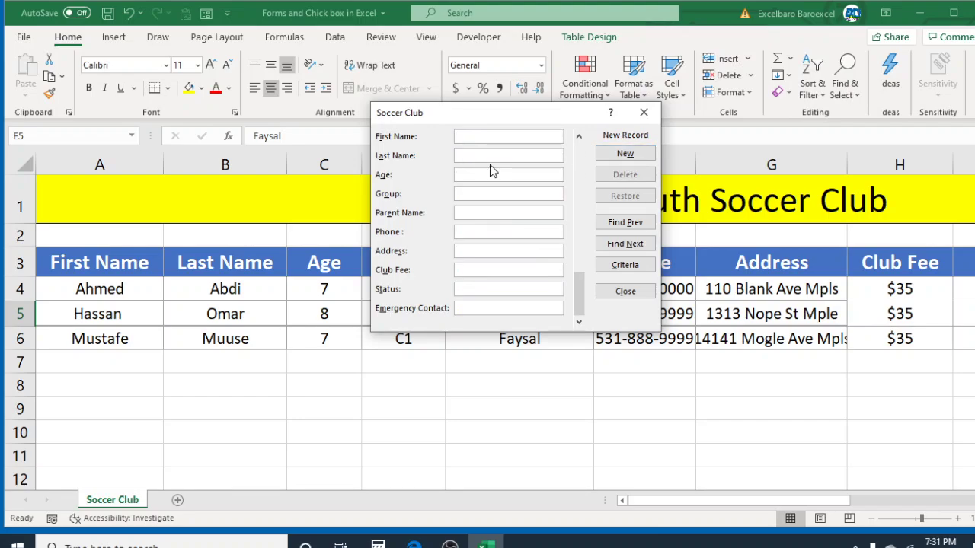
type("Nur")
key("Tab")
key("Tab")
type("8")
type("C2")
key("Tab")
type("Khaali")
key("BackSpace")
key("BackSpace")
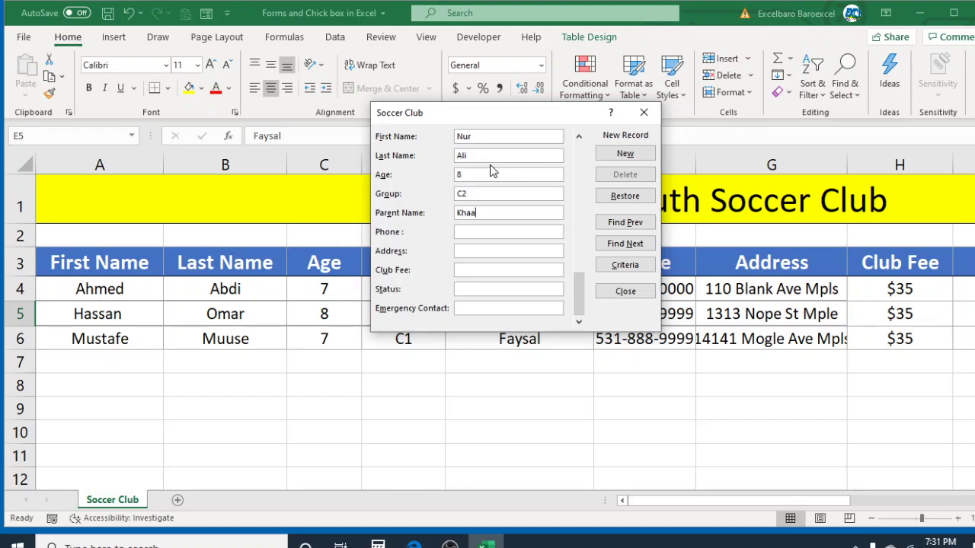
type("di")
key("BackSpace")
type("lid")
key("Tab")
Fill in phone, address, club fee 35, status Paid and emergency contact, then commit the record
key("Tab")
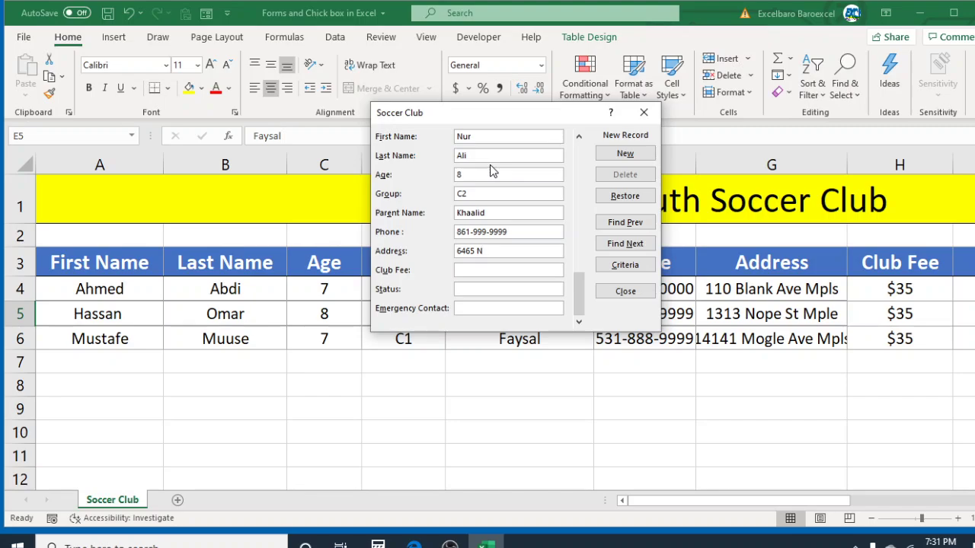
key("Tab")
key("Tab")
key("Tab")
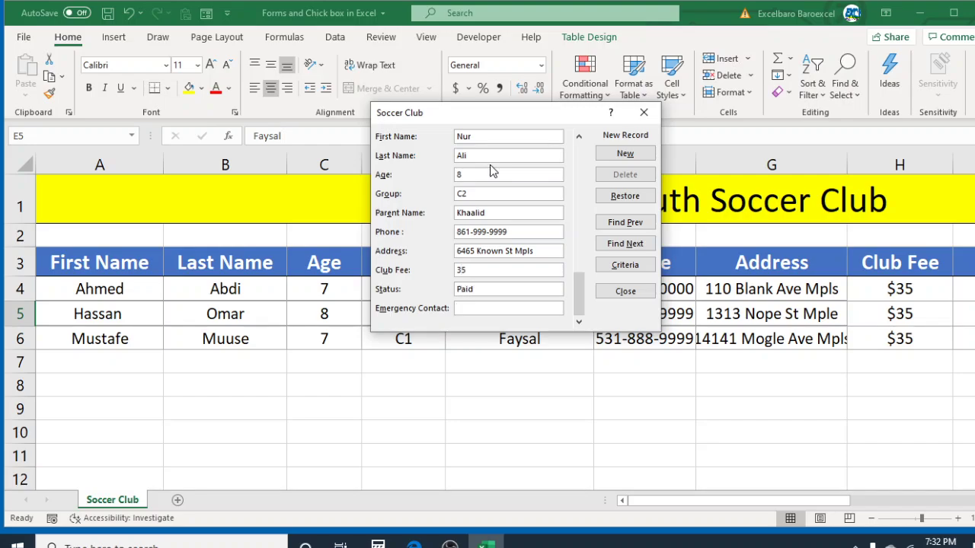
left_click(625, 154)
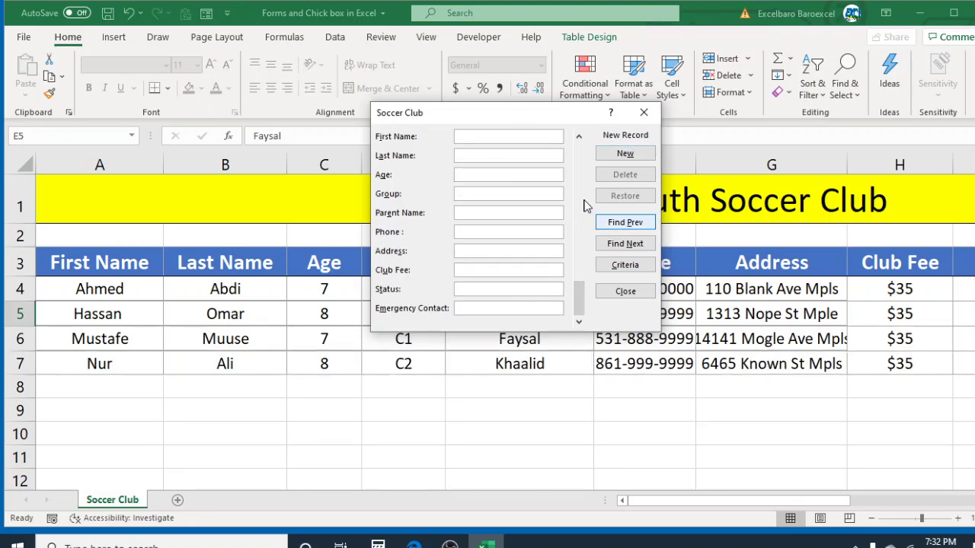
Close the form, check the new row's Status and Emergency Contact, and reopen the form at record 1 of 4
left_click(644, 112)
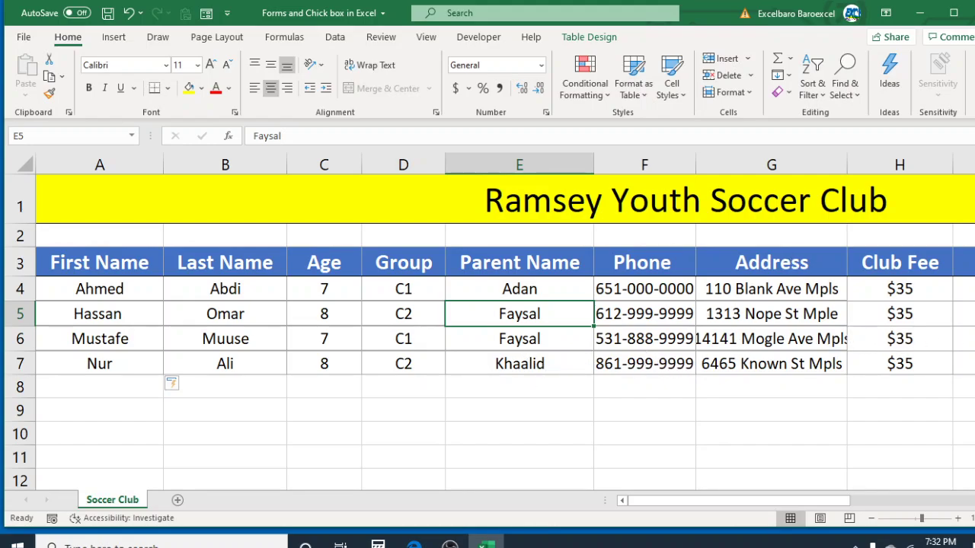
scroll(505, 328, "right", 4)
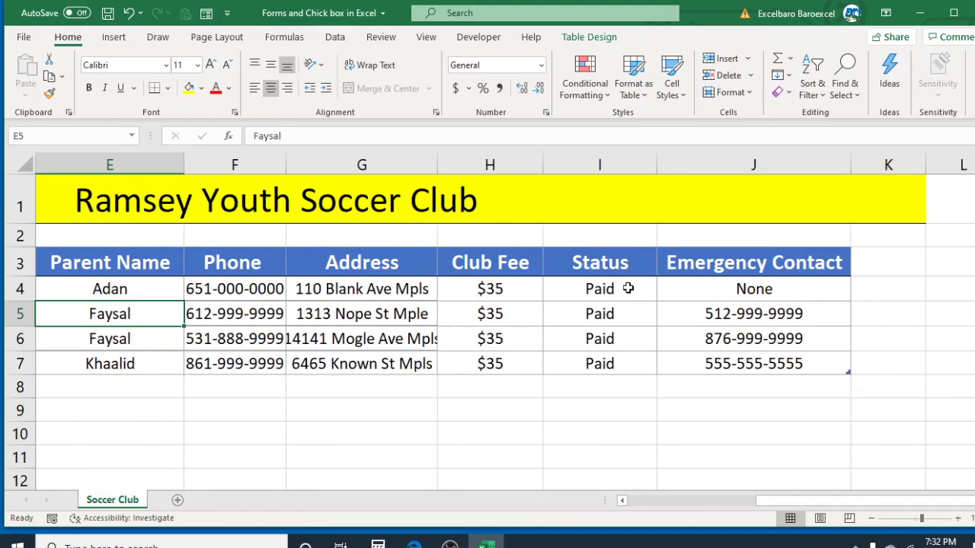
left_click_drag(828, 507, 699, 508)
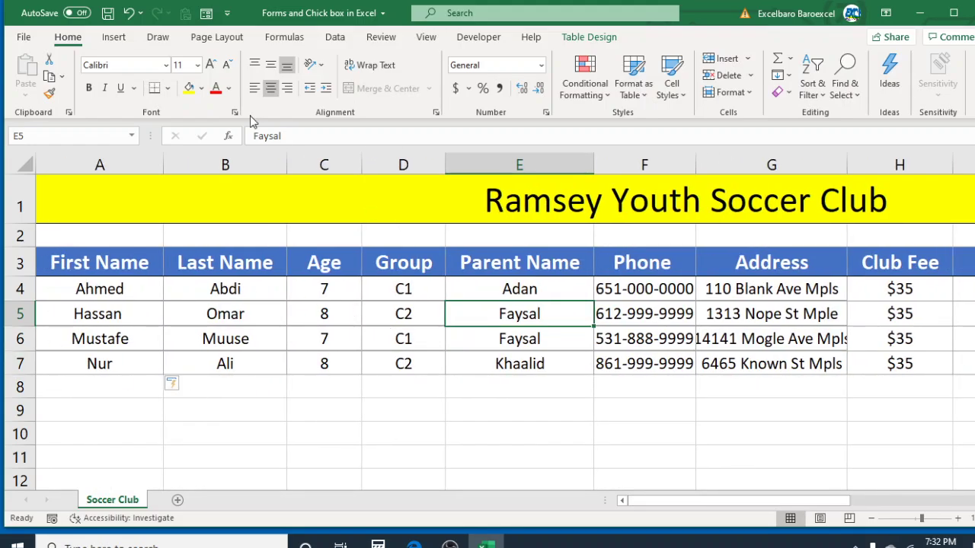
left_click(206, 14)
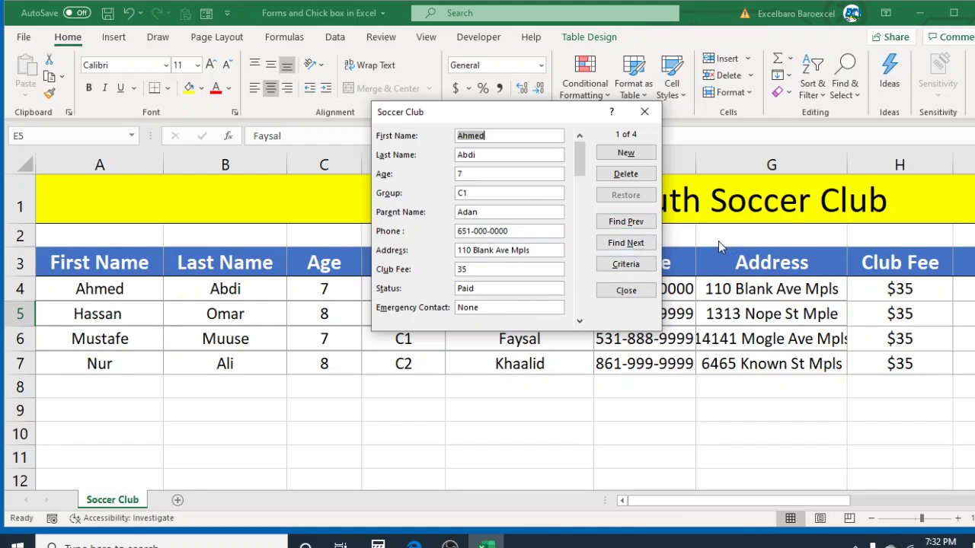
Step to record 3 (age 7, group C1), delete it with confirmation, and close the form
left_click(644, 248)
left_click(645, 248)
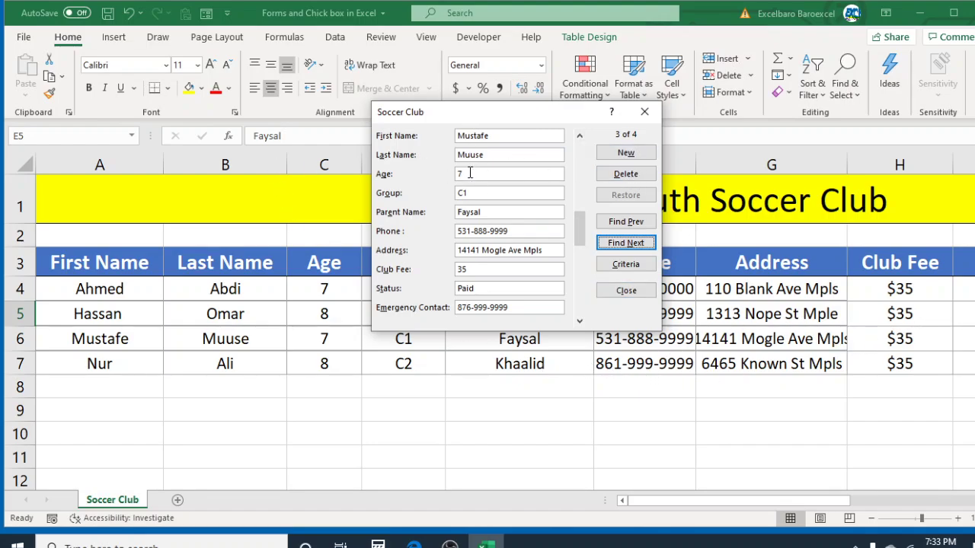
left_click(625, 174)
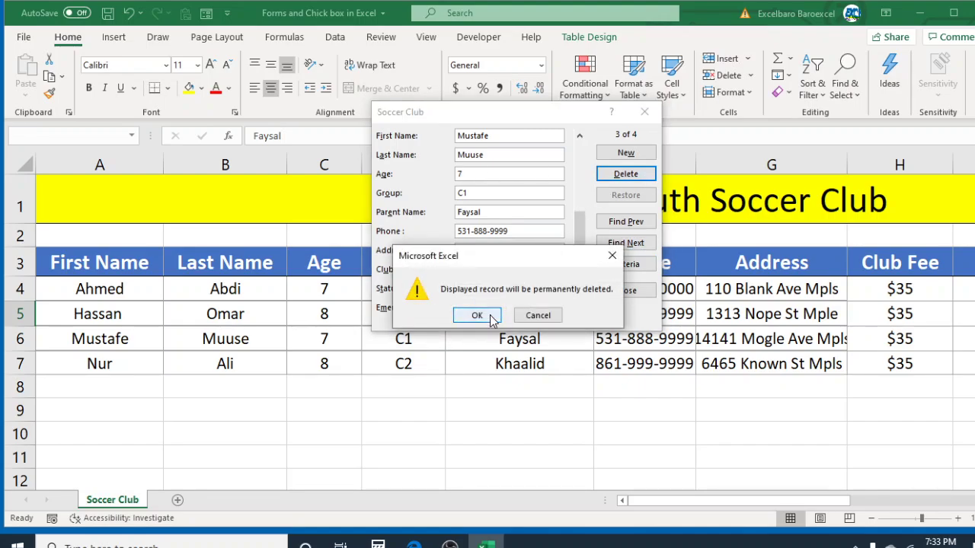
left_click(477, 316)
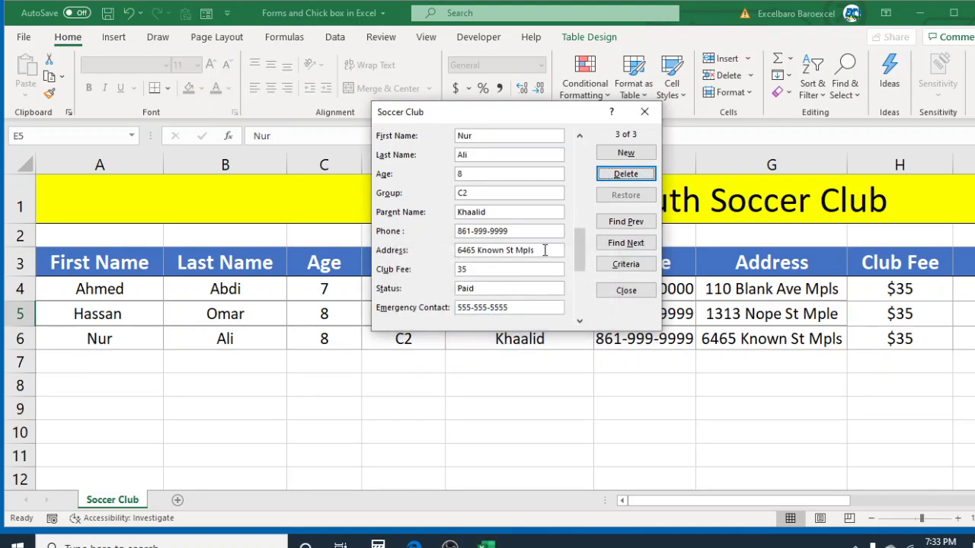
left_click(644, 112)
left_click(381, 282)
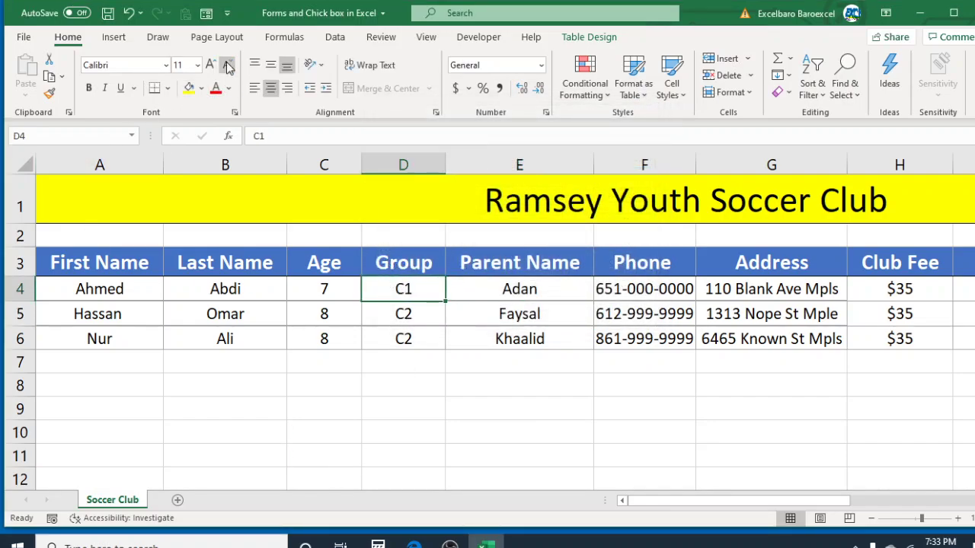
left_click(204, 14)
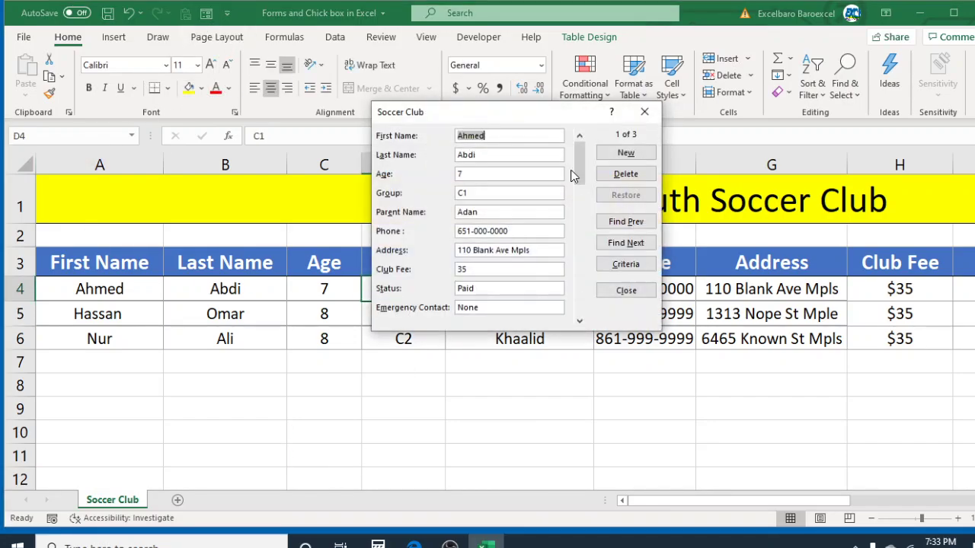
left_click(626, 264)
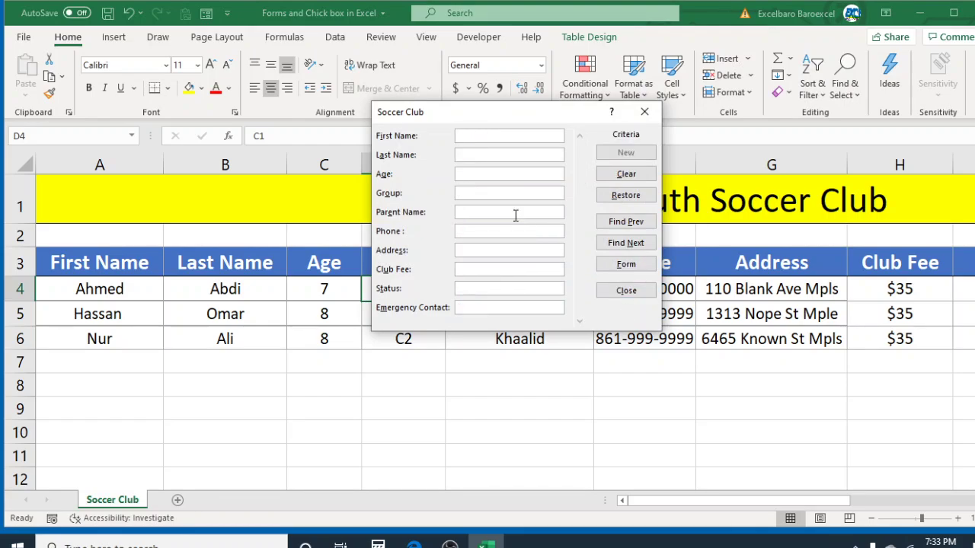
type("Nur")
type("C")
type("2")
left_click(629, 242)
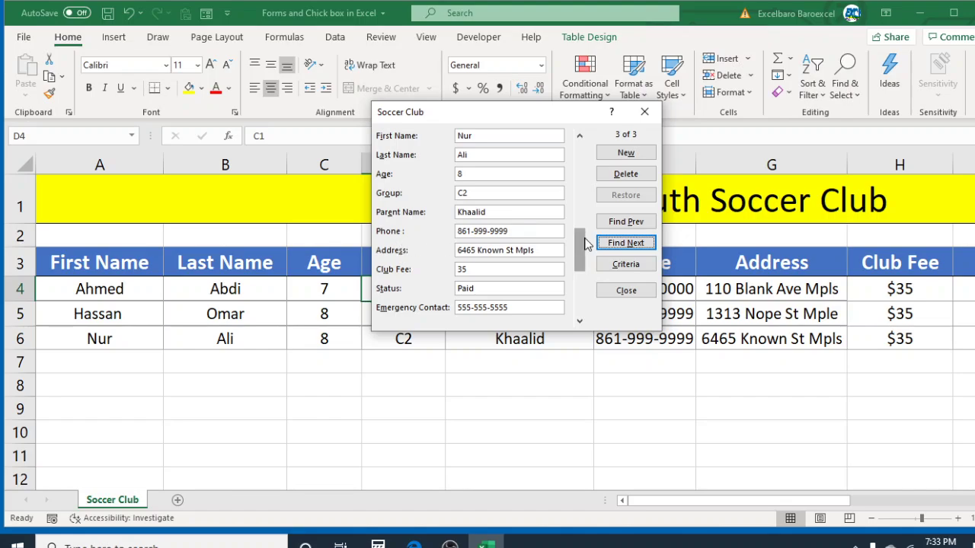
left_click(643, 112)
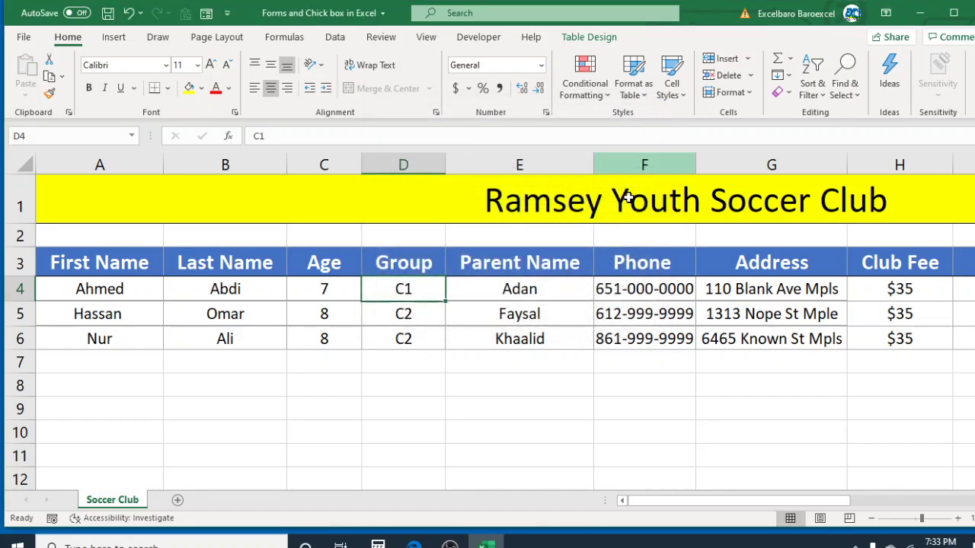
left_click(531, 307)
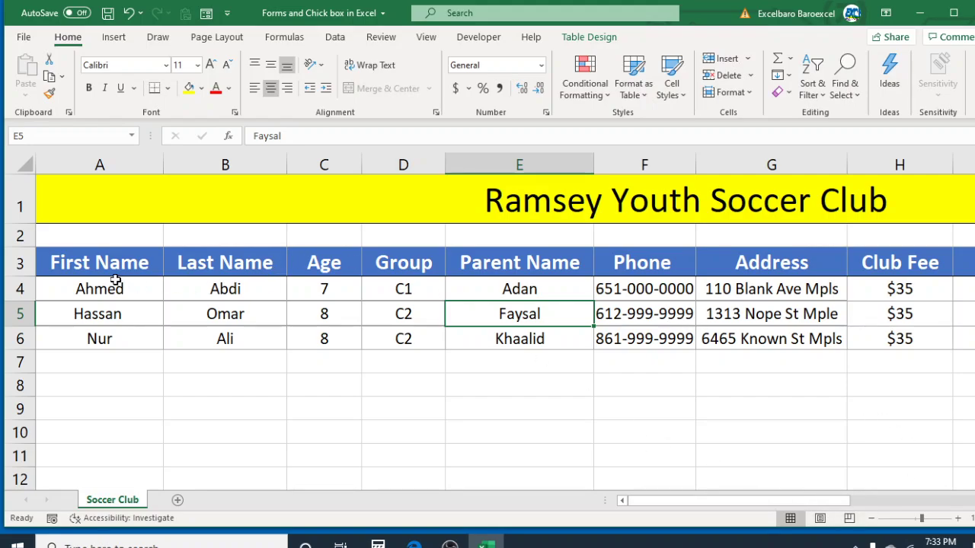
left_click(99, 270)
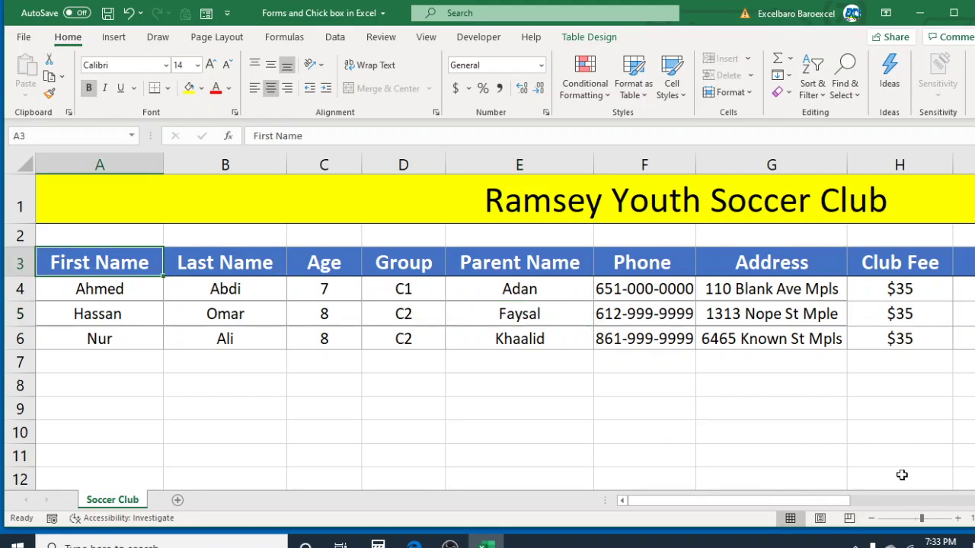
key("Right")
key("Right")
key("Right")
key("Right")
key("Right")
key("Right")
key("Right")
key("Right")
key("Right")
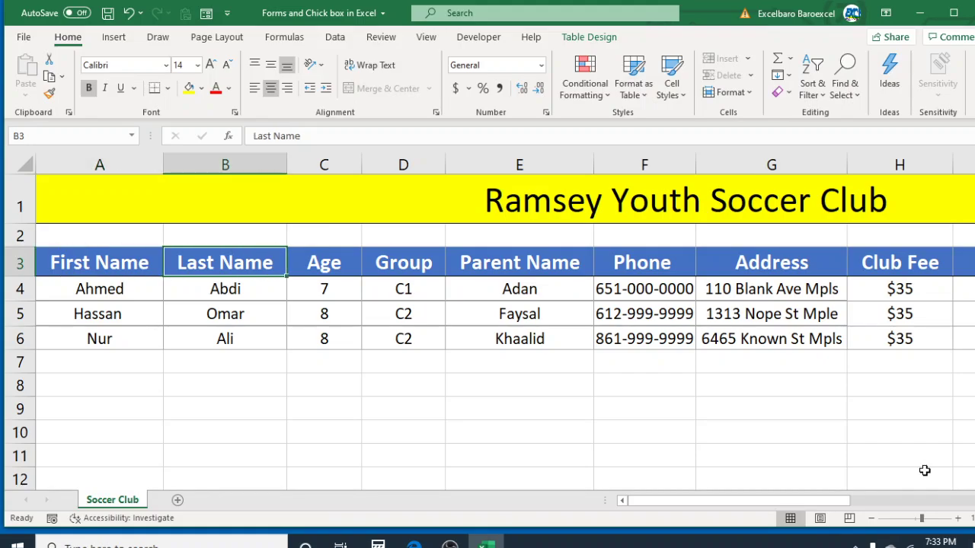
key("Tab")
key("Tab")
key("Tab")
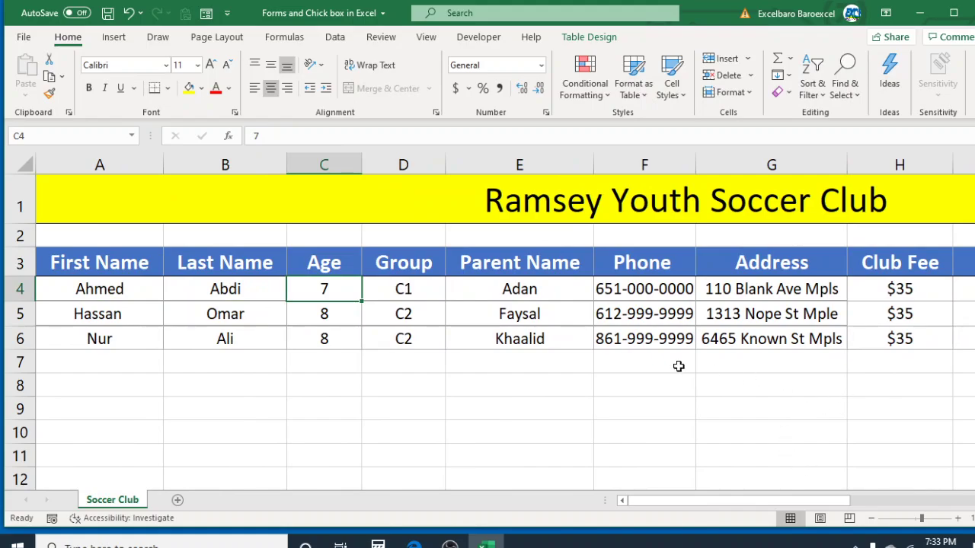
left_click(557, 340)
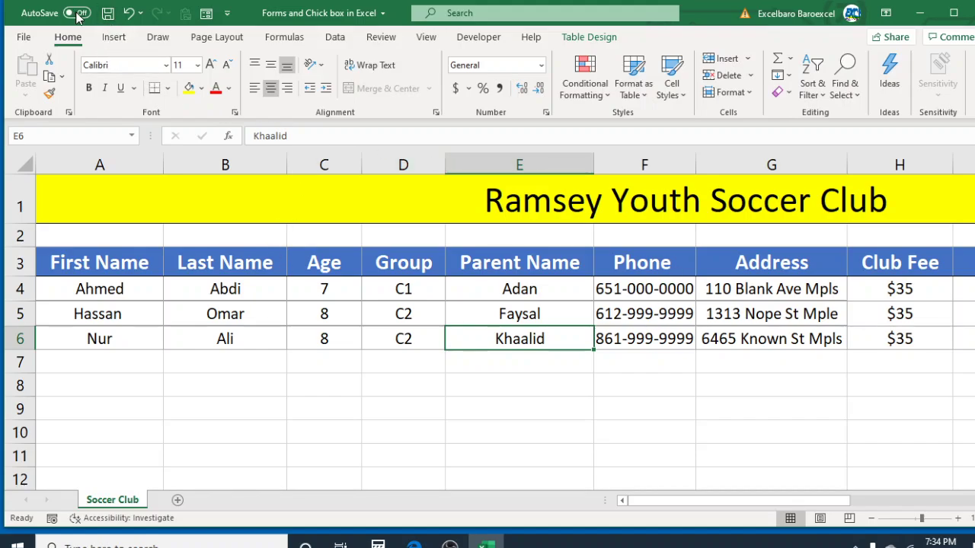
left_click(785, 404)
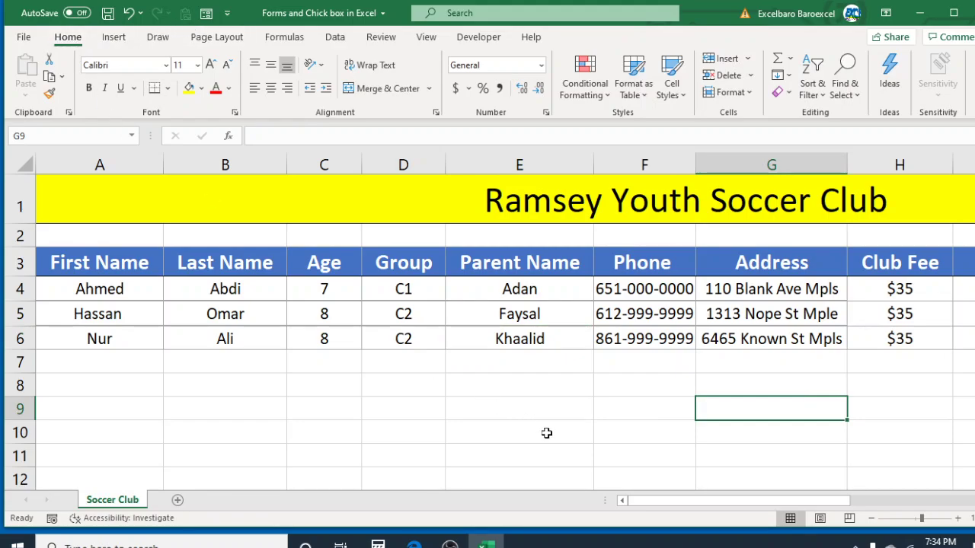
left_click(485, 298)
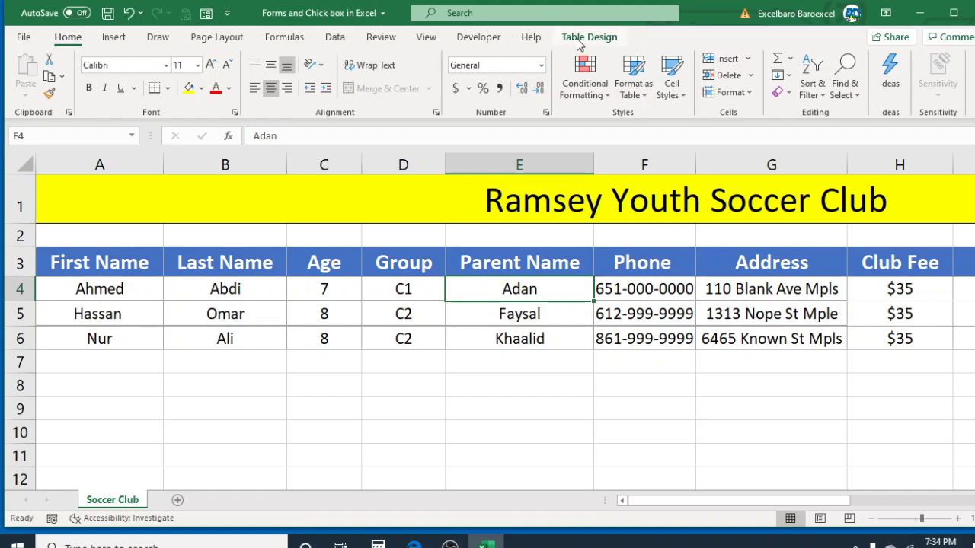
left_click(614, 452)
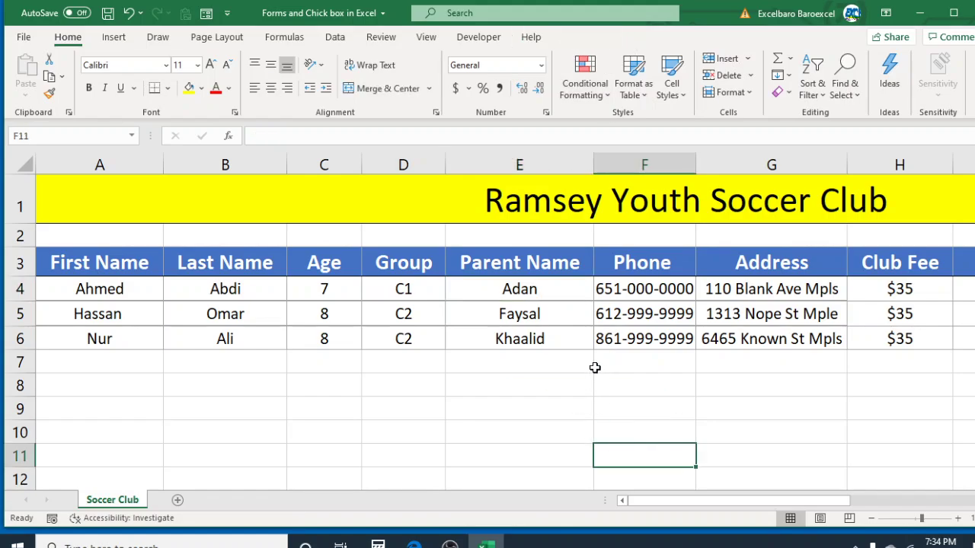
left_click(571, 297)
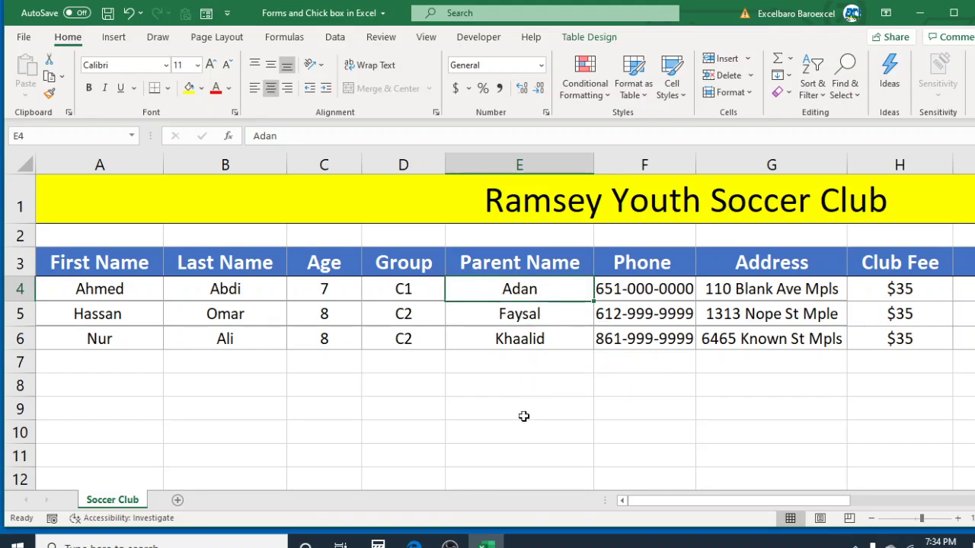
left_click(523, 415)
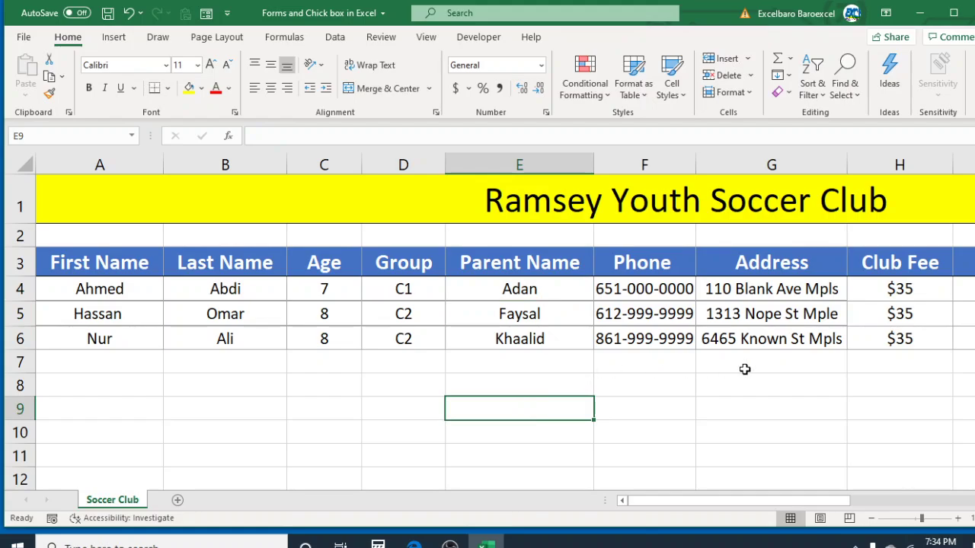